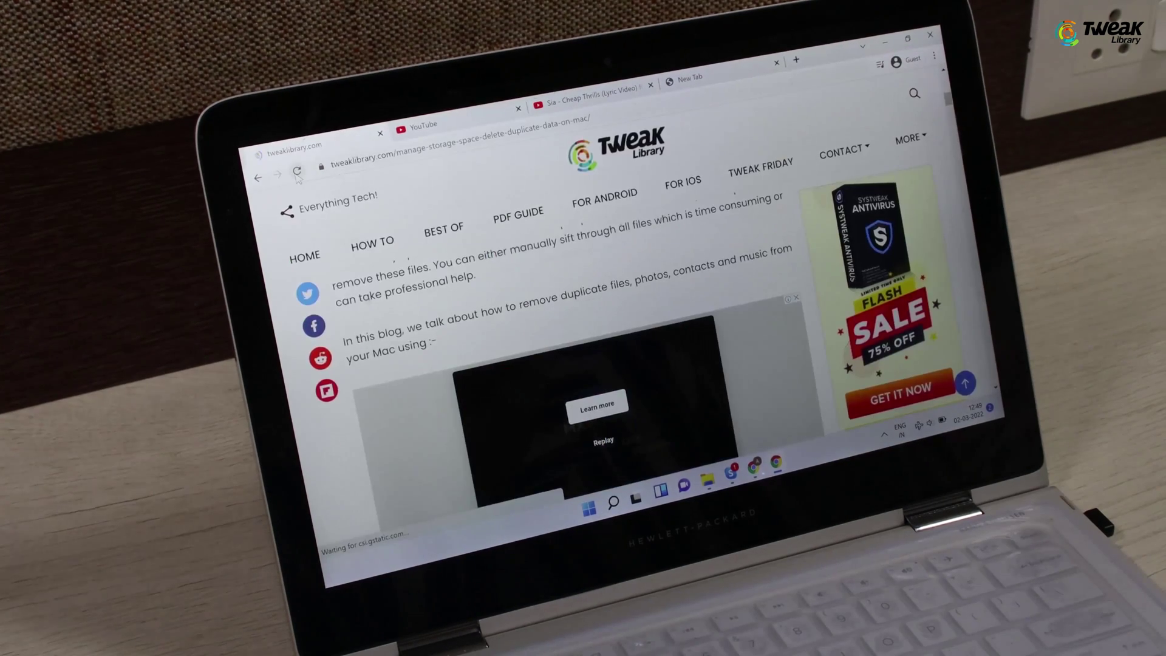
# - Reload the web page to test the connection, then troubleshoot all network adapters
pyautogui.click(297, 173)
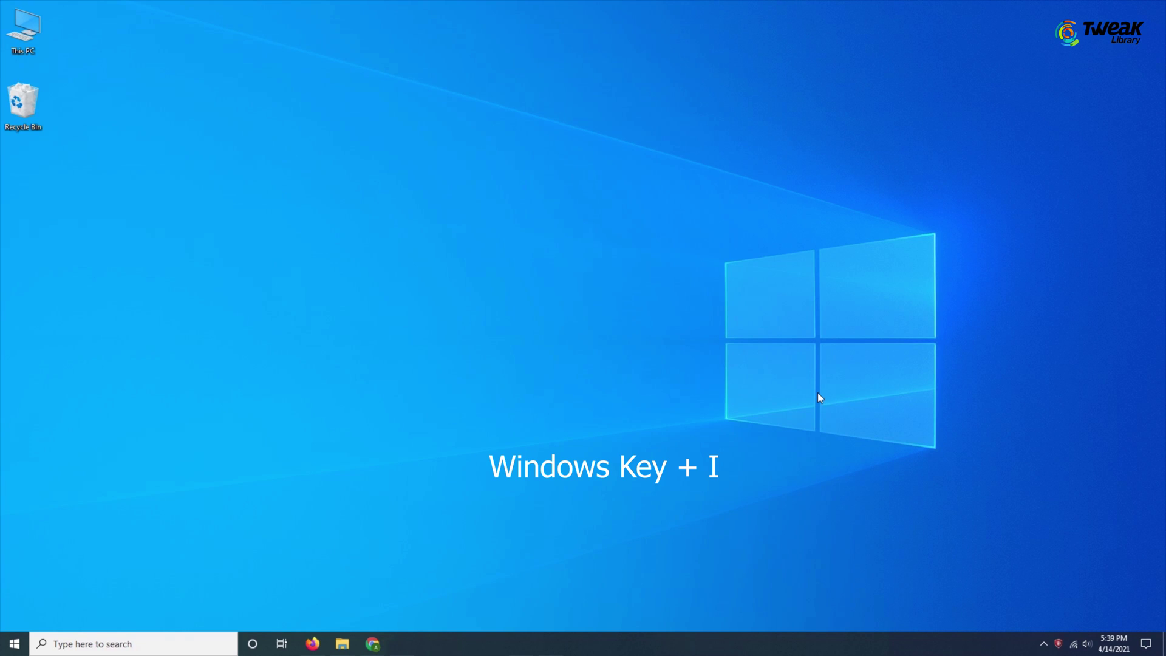
pyautogui.press('super+i')
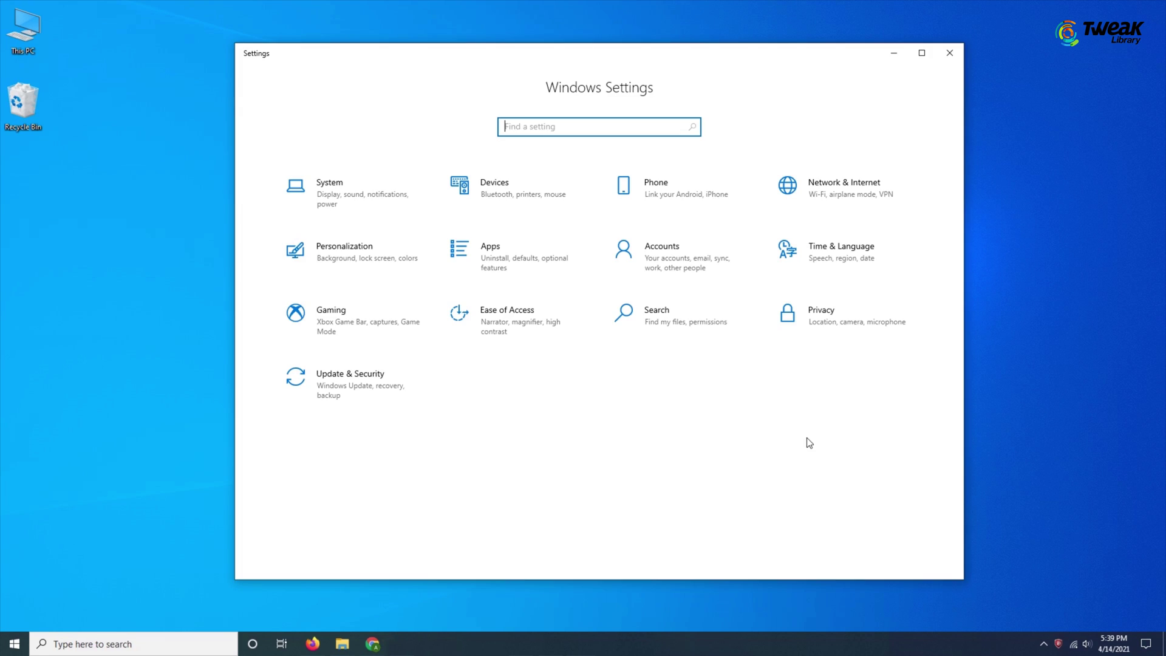
pyautogui.click(832, 204)
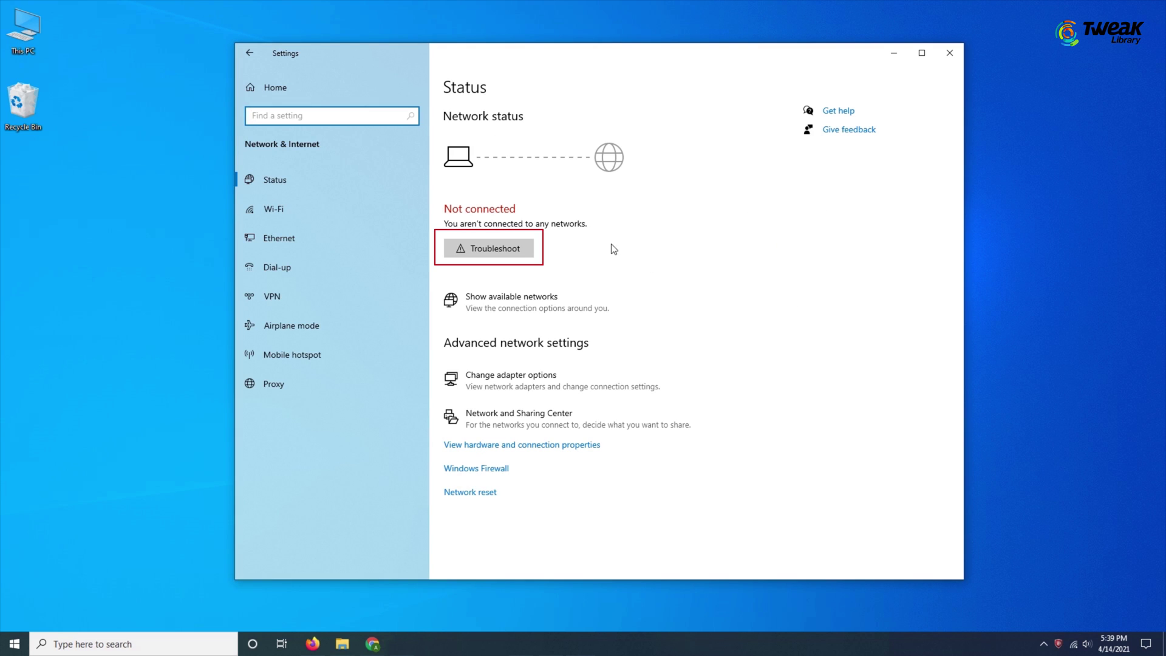
pyautogui.click(508, 246)
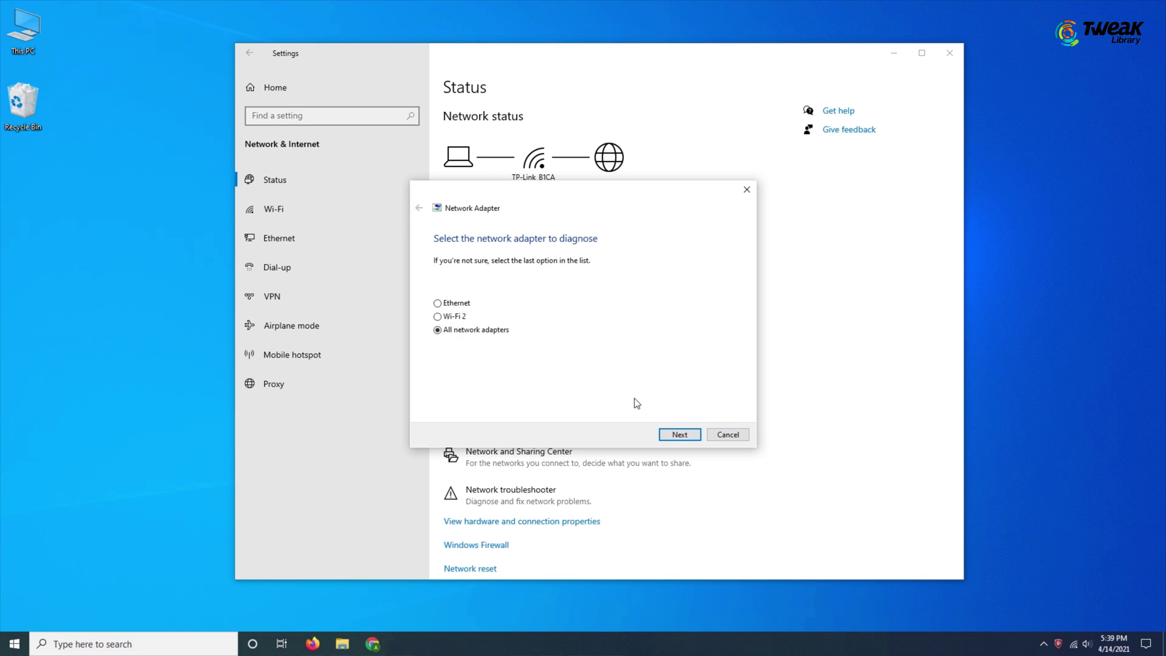
pyautogui.click(669, 433)
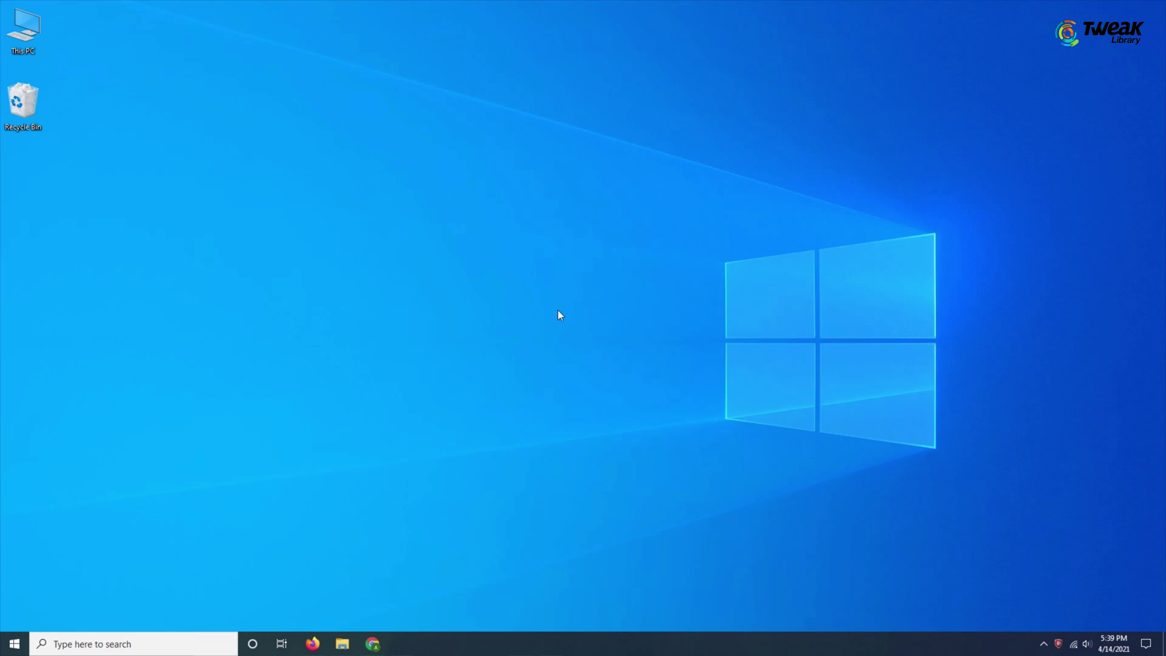
# - Run ipconfig /release and then ipconfig /renew in an administrator PowerShell
pyautogui.rightClick(13, 642)
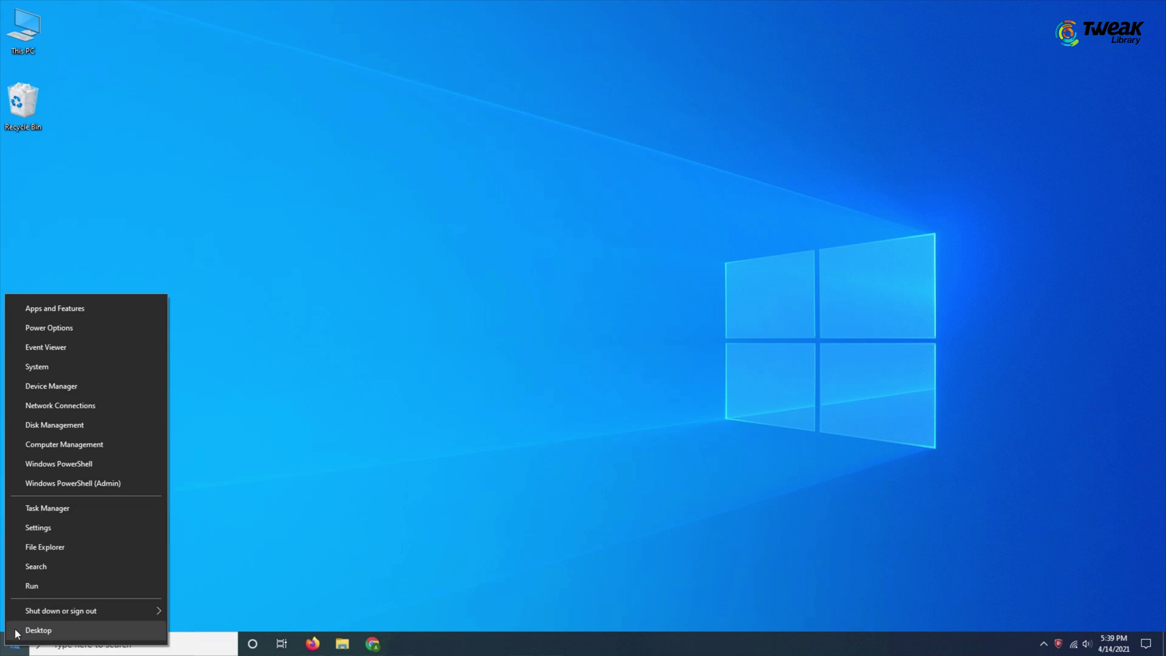
pyautogui.click(57, 490)
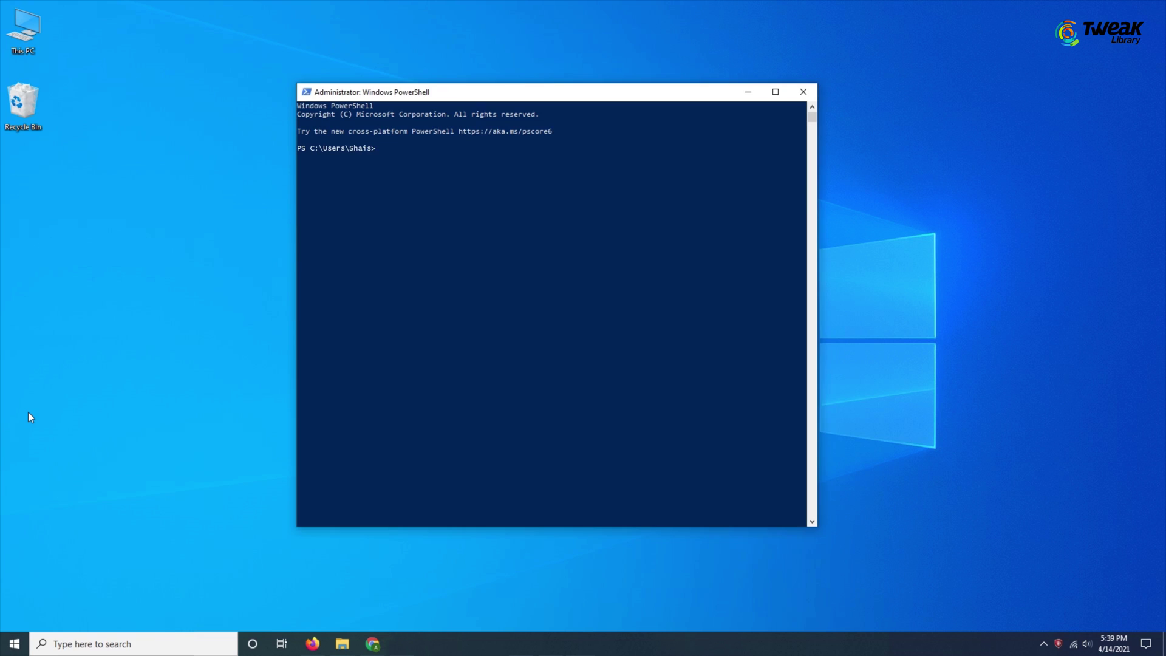
pyautogui.write('ipconfig /release')
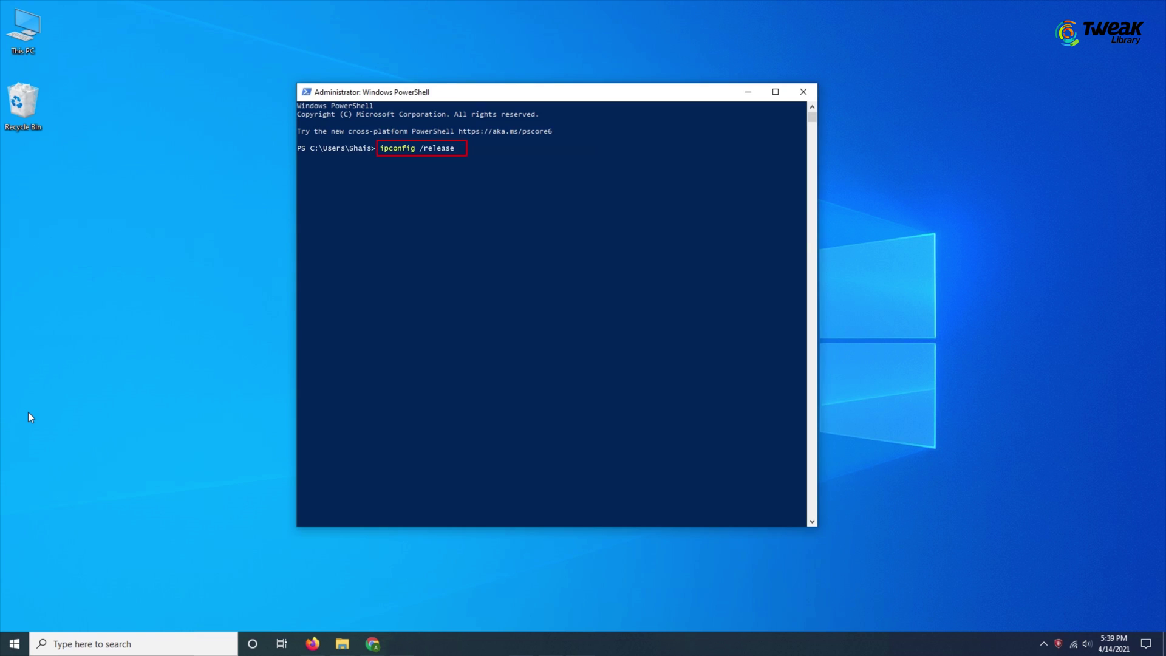
pyautogui.press('Return')
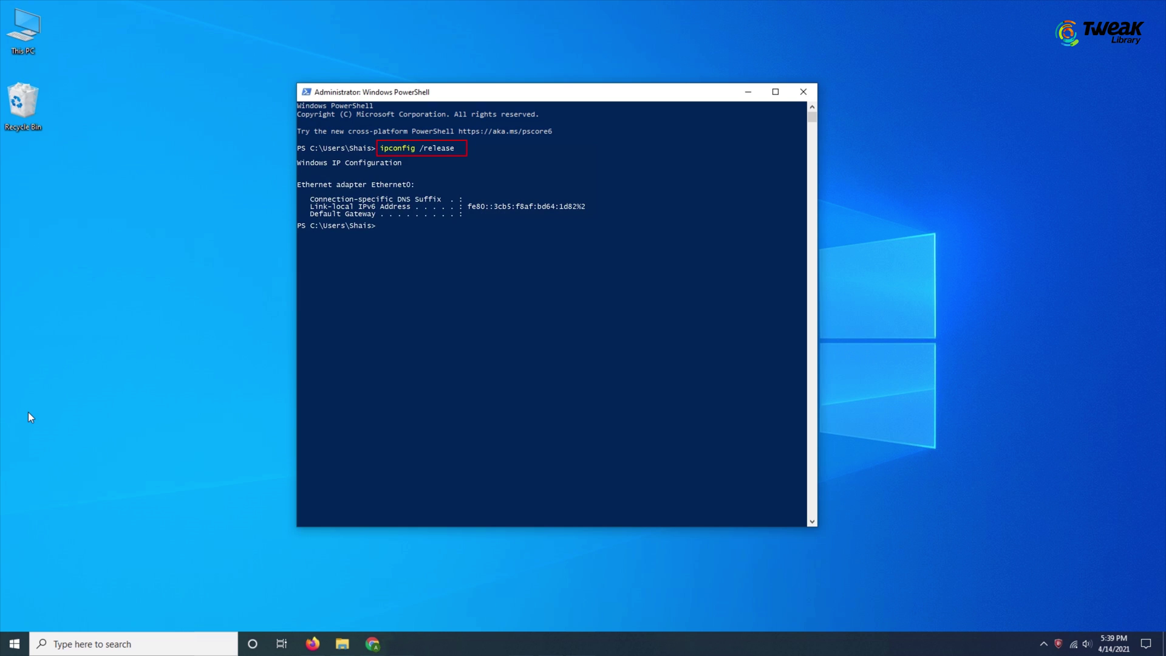
pyautogui.write('ipconfig /renew')
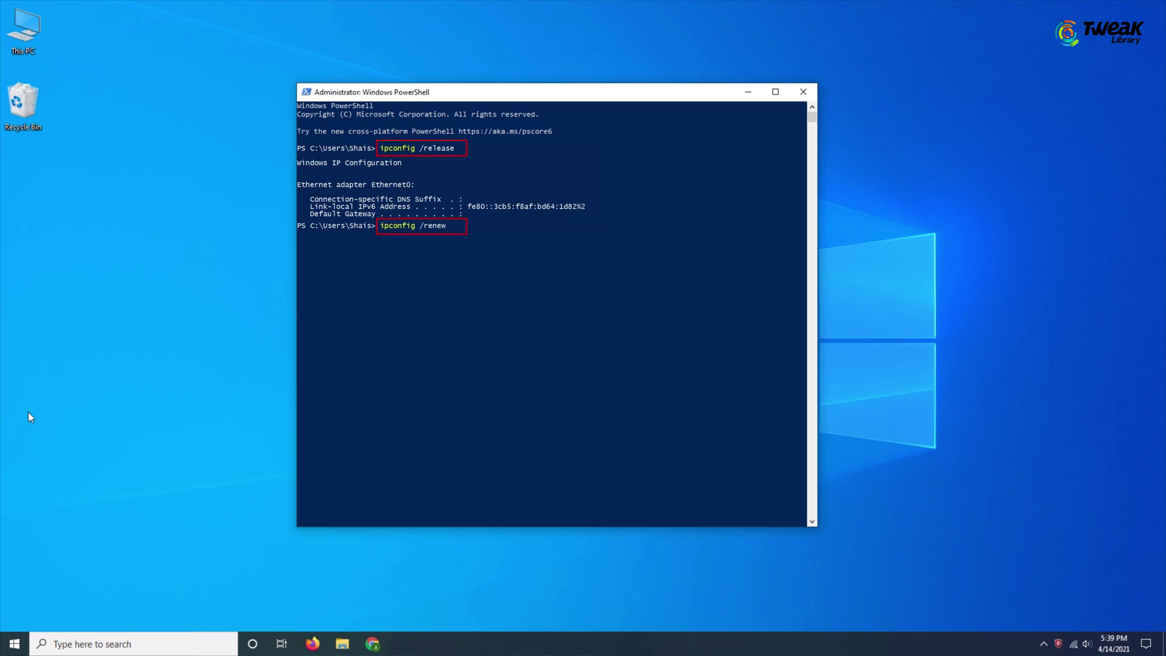
pyautogui.press('Return')
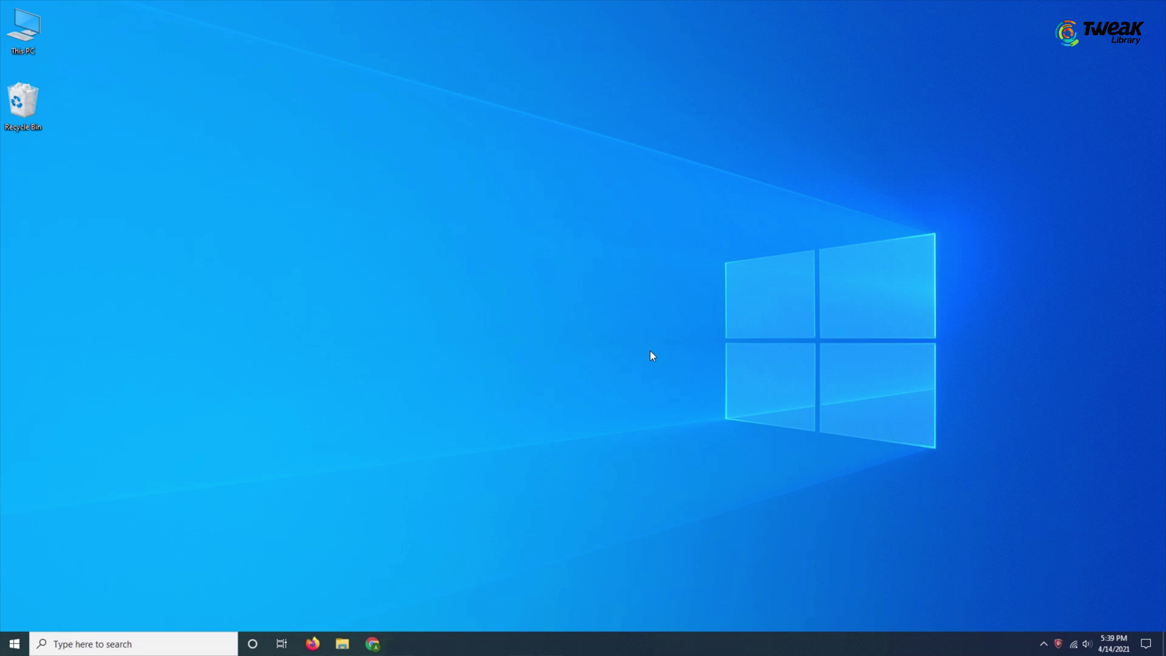
# - Open the Wi-Fi 2 adapter's properties from Network & Internet's network connections list
pyautogui.press('super+i')
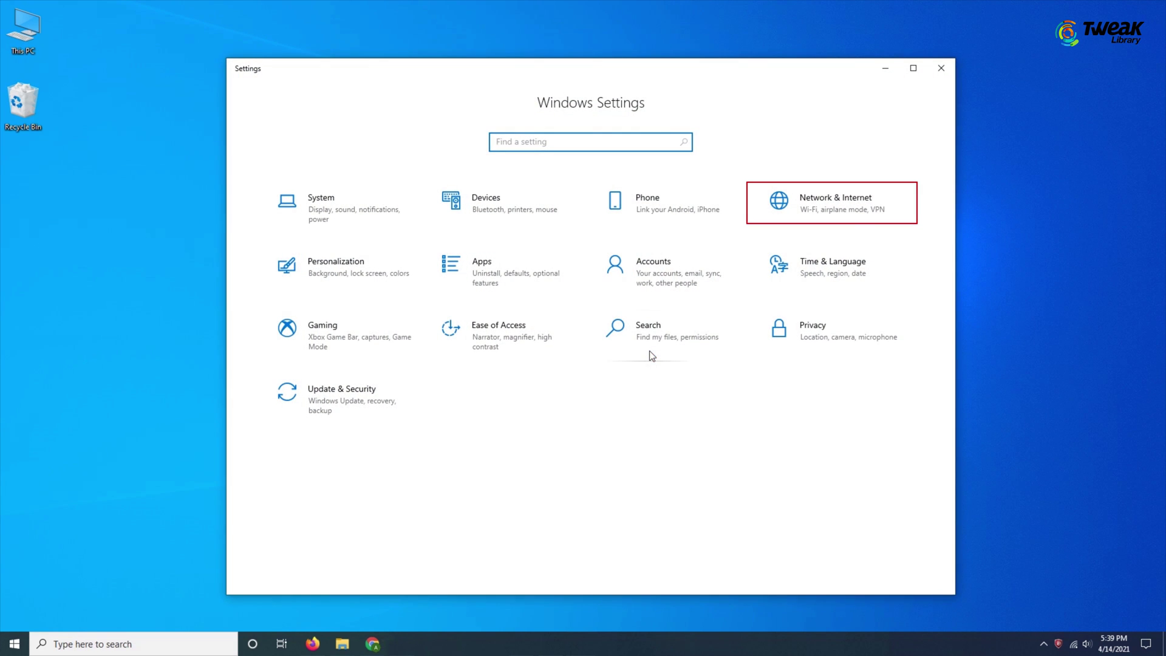
pyautogui.click(806, 224)
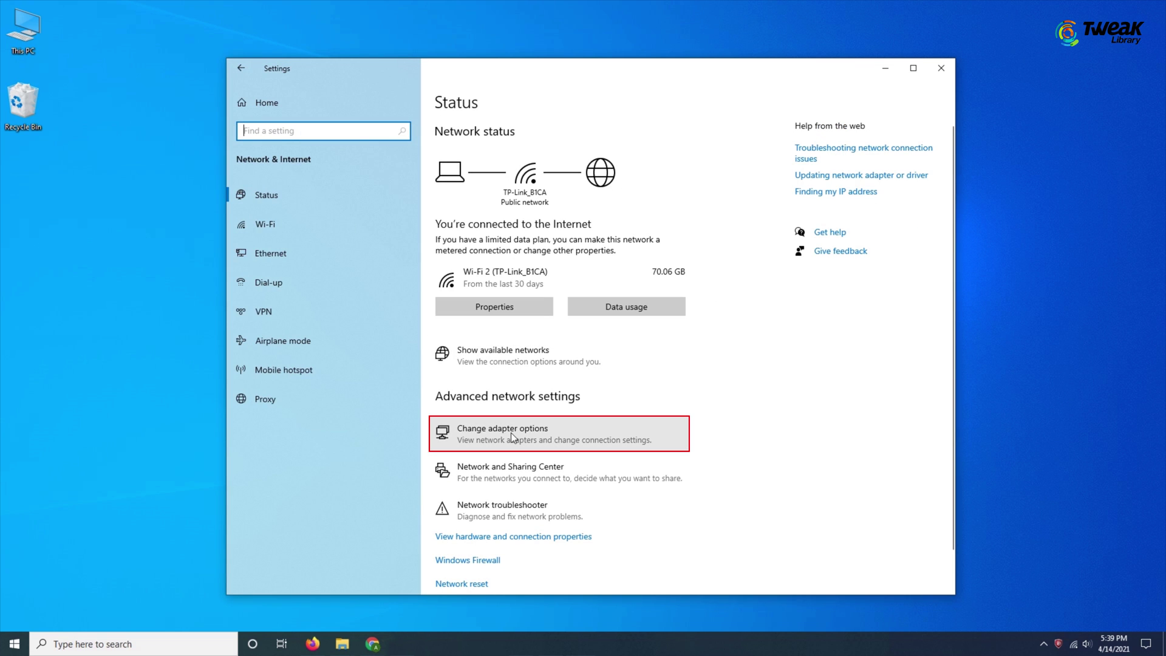
pyautogui.click(512, 437)
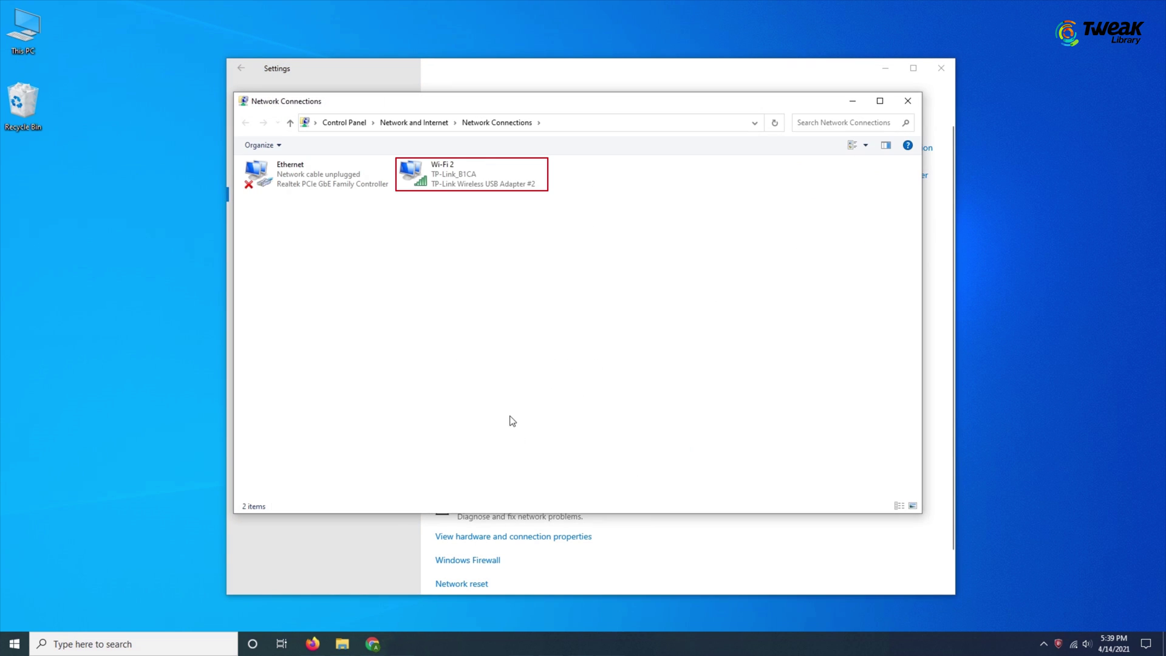
pyautogui.rightClick(437, 181)
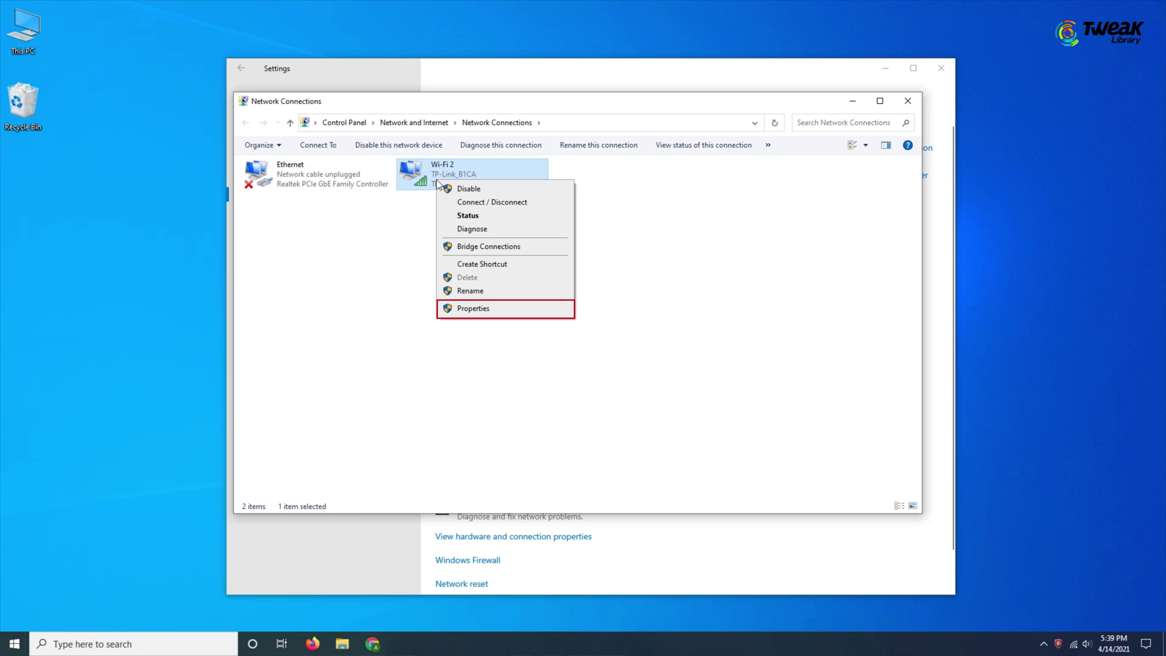
pyautogui.click(468, 310)
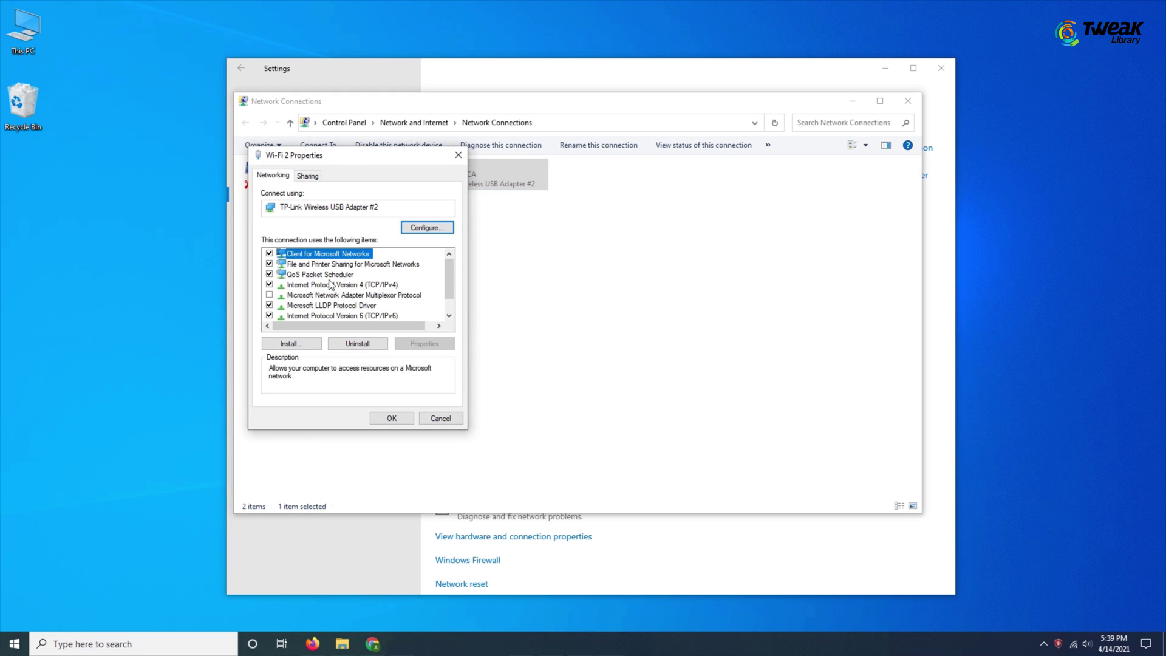
# - Read the descriptions of File and Printer Sharing, IPv4, IPv6 and Link-Layer Topology items, then close with OK
pyautogui.click(303, 268)
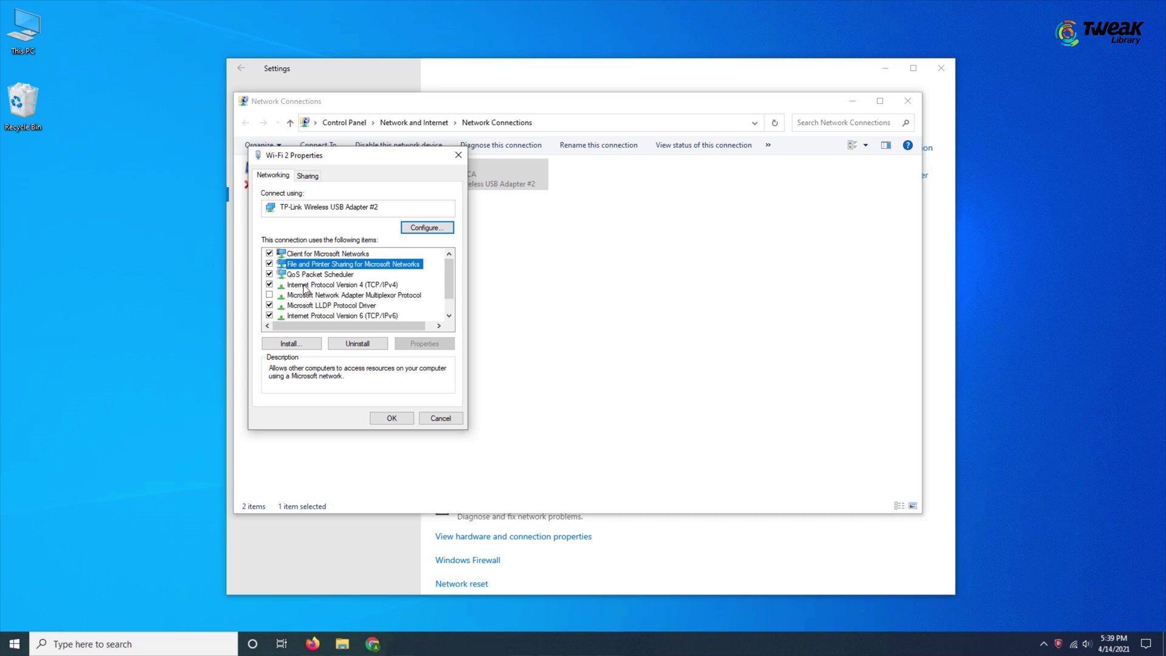
pyautogui.click(305, 287)
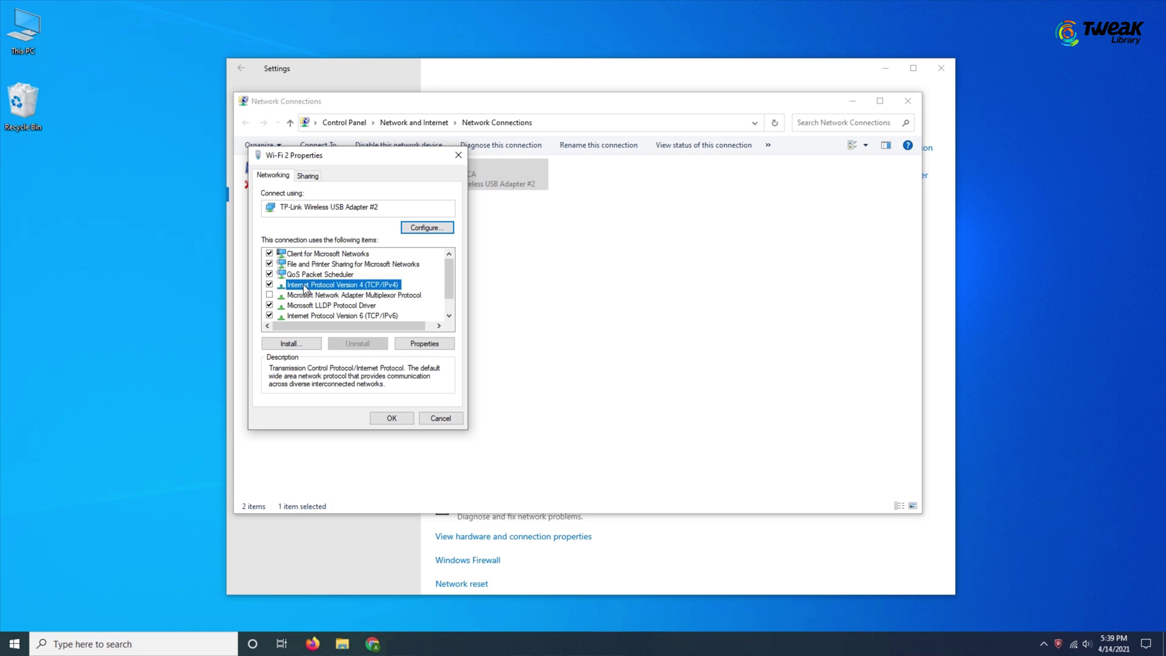
pyautogui.scroll(-1, 305, 288)
pyautogui.click(307, 296)
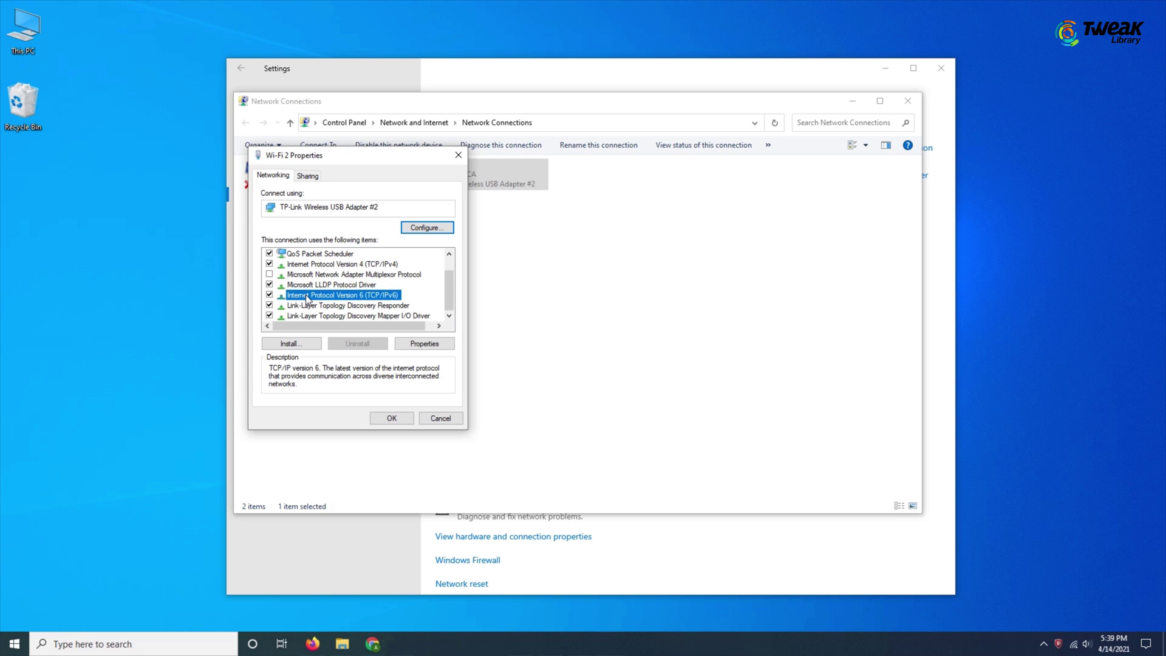
pyautogui.click(307, 306)
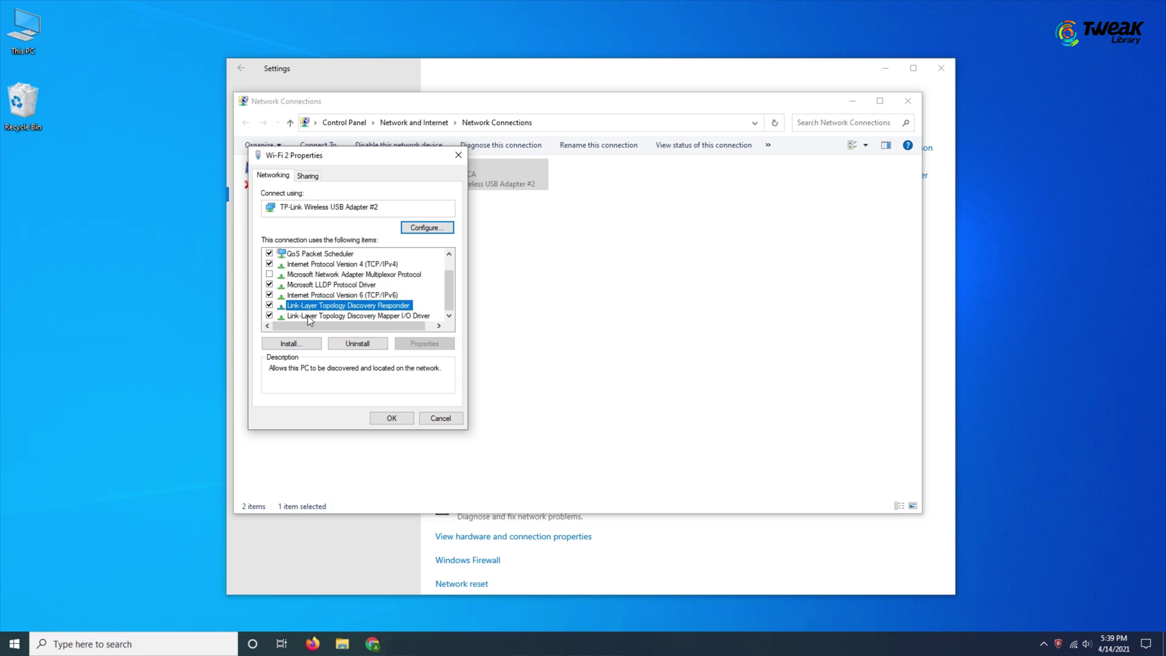
pyautogui.click(307, 315)
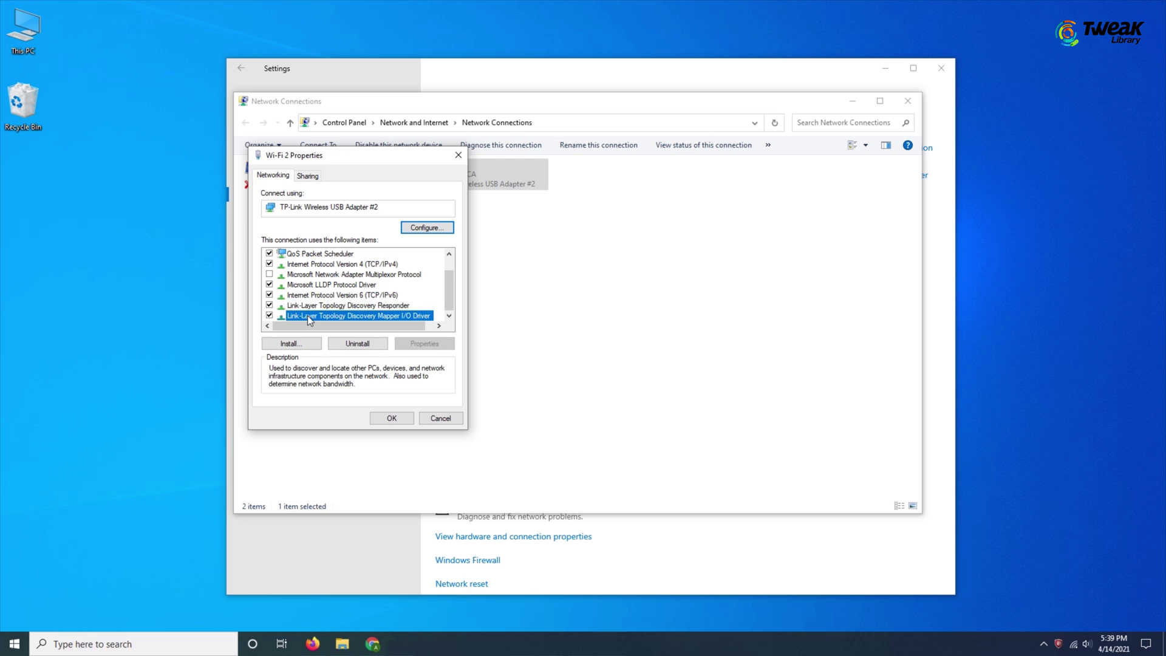
pyautogui.click(393, 419)
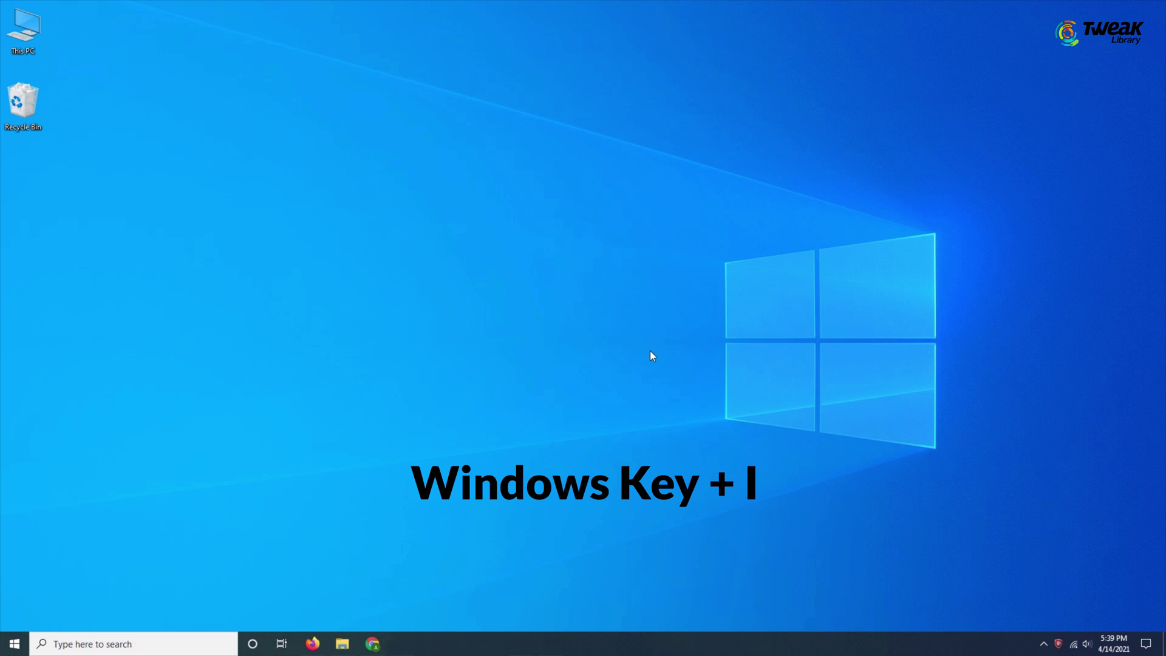
# - Reopen Wi-Fi 2 properties from the adapter list and select Internet Protocol Version 6
pyautogui.press('super+i')
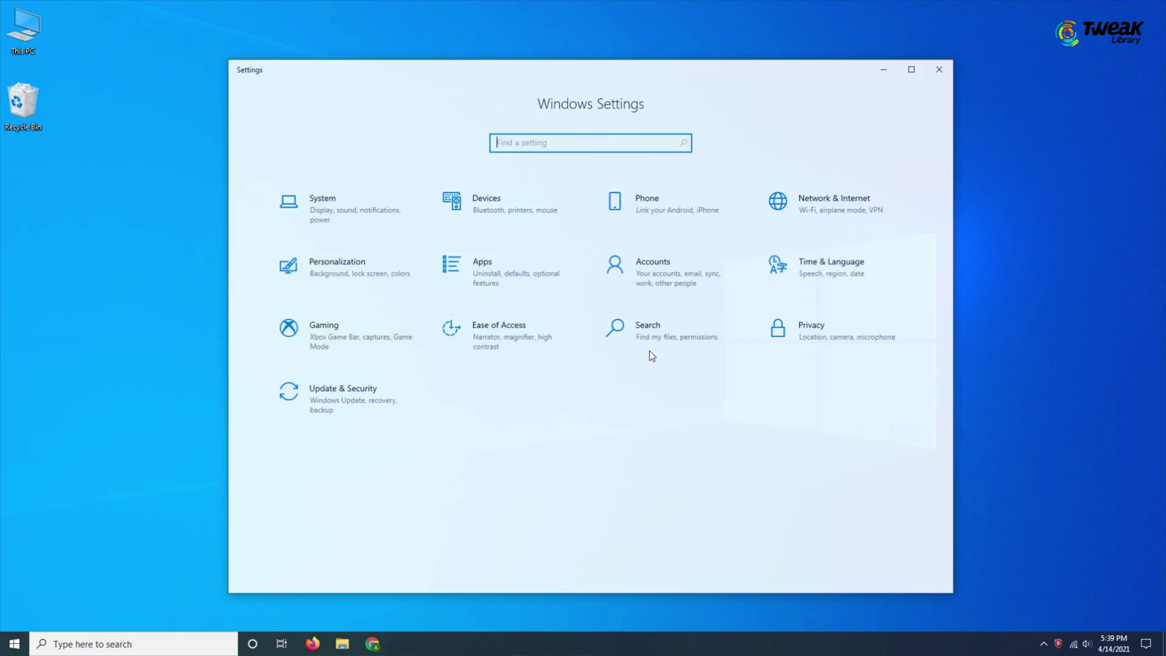
pyautogui.click(806, 224)
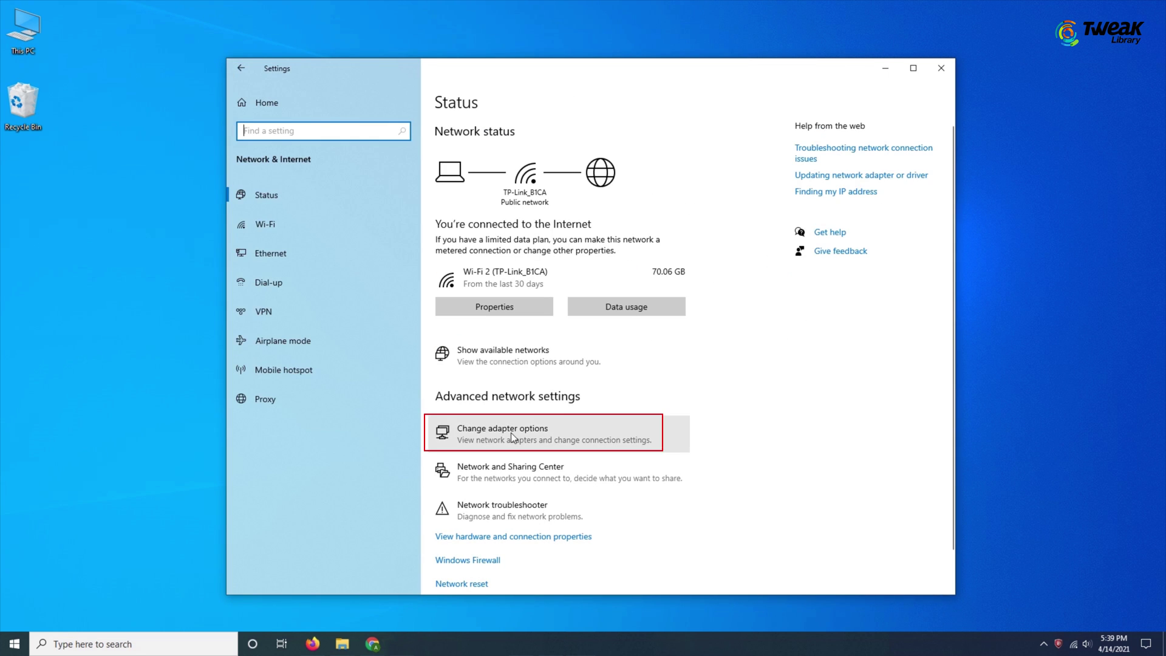
pyautogui.click(519, 432)
pyautogui.rightClick(438, 182)
pyautogui.click(473, 308)
pyautogui.click(306, 298)
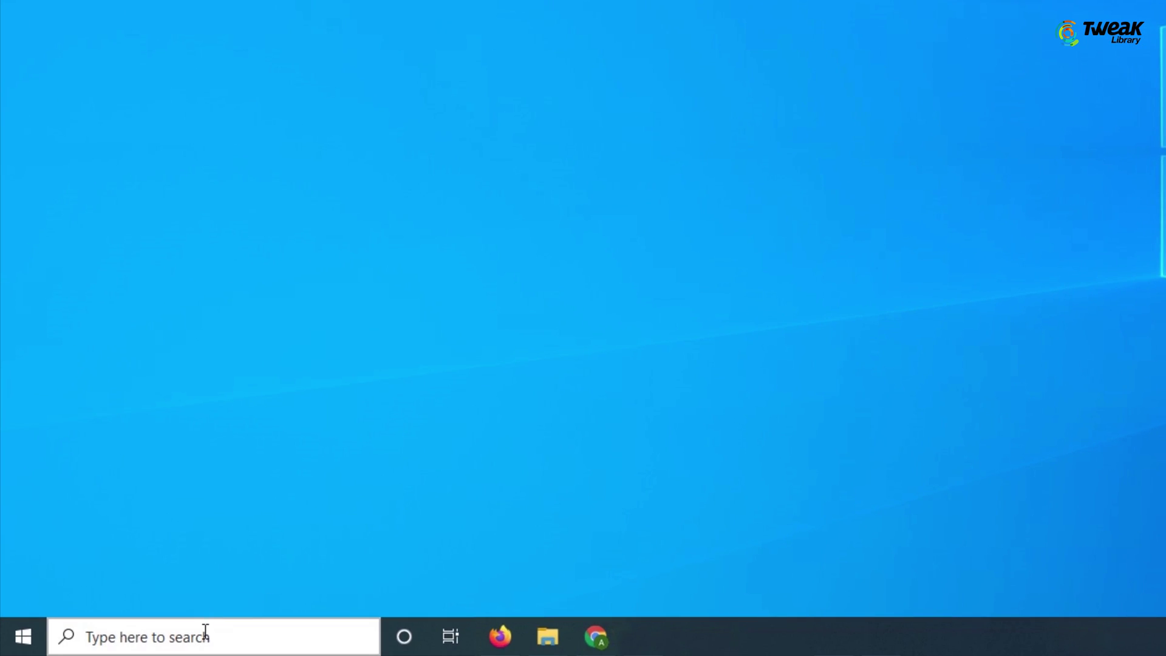
# - Run netsh winsock reset catalog and ipconfig /flushdns in an administrator Command Prompt
pyautogui.click(205, 633)
pyautogui.write('cmd')
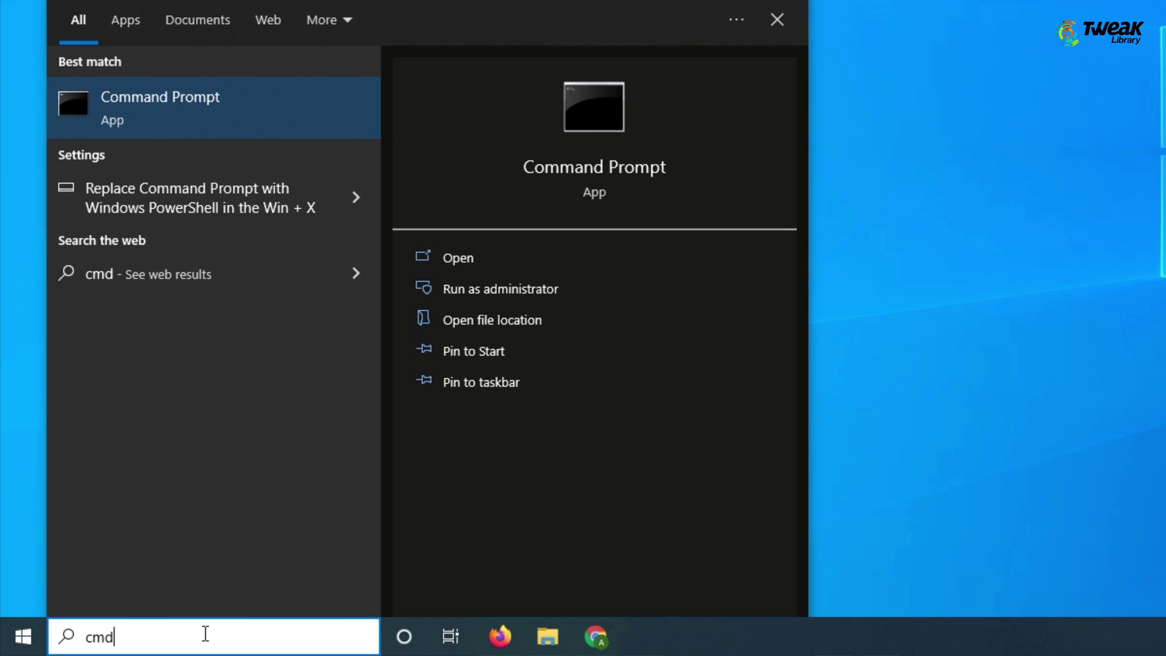
pyautogui.rightClick(136, 119)
pyautogui.click(185, 142)
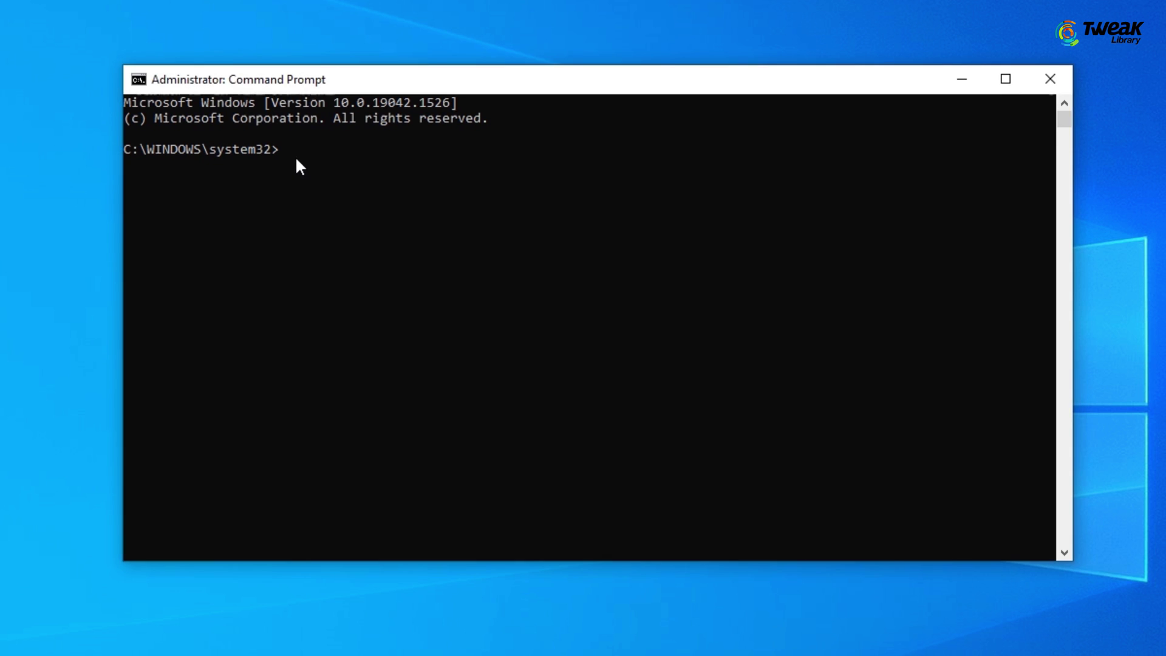
pyautogui.write('netsh winsock reset catalog')
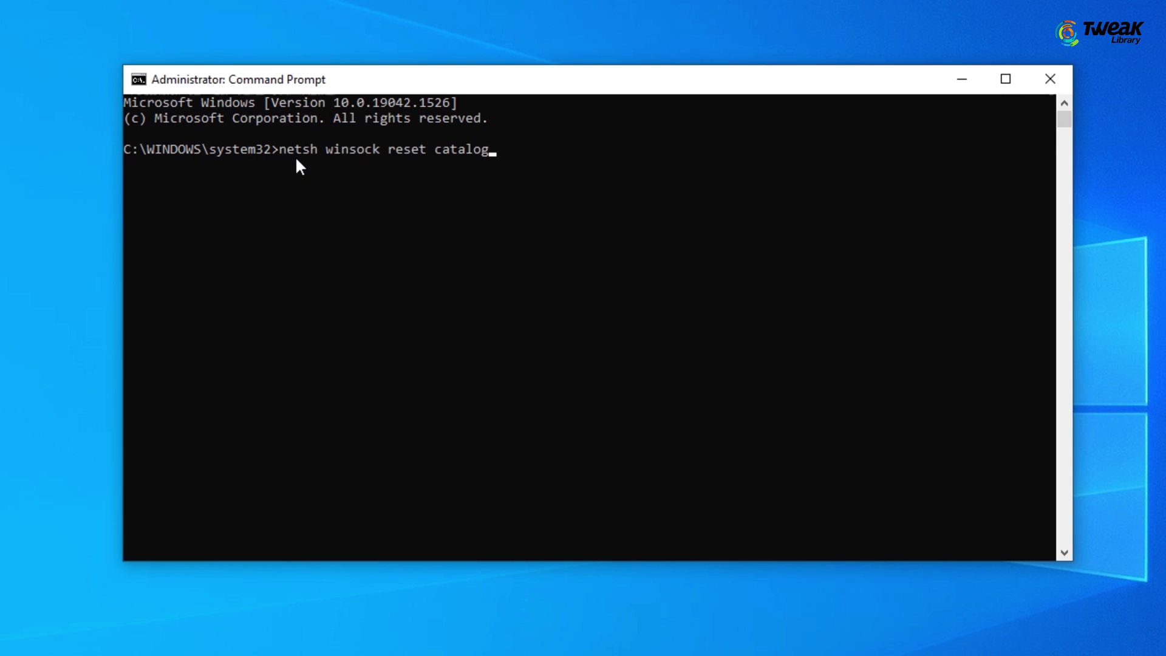
pyautogui.press('Return')
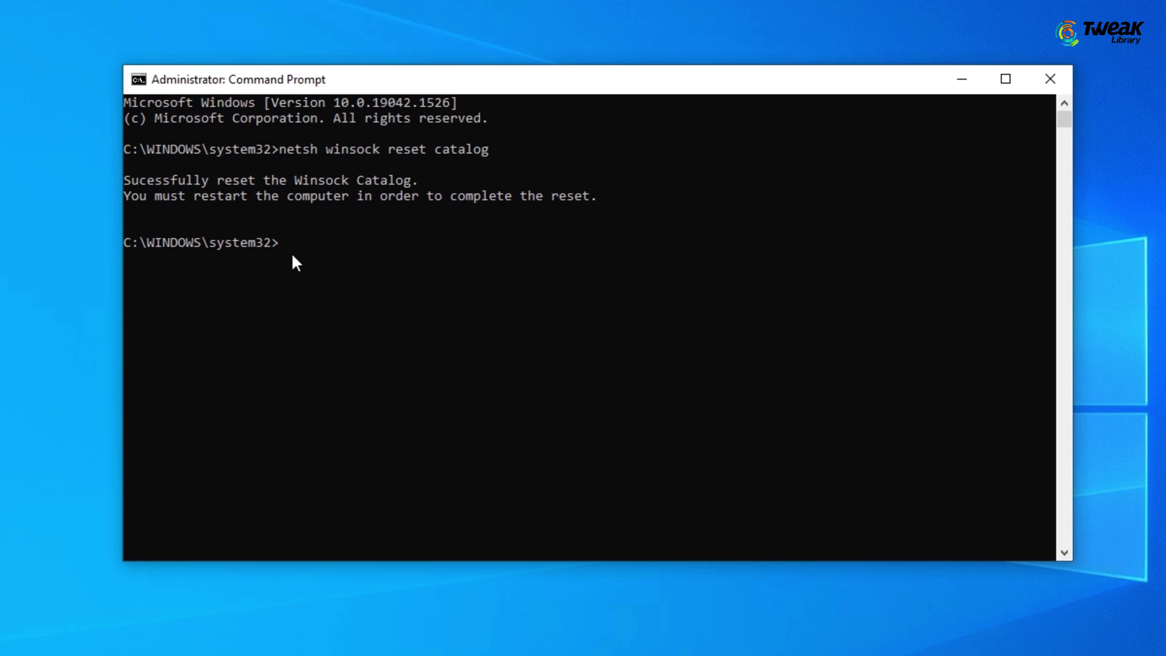
pyautogui.write('ipconfig /flushdns')
pyautogui.press('Return')
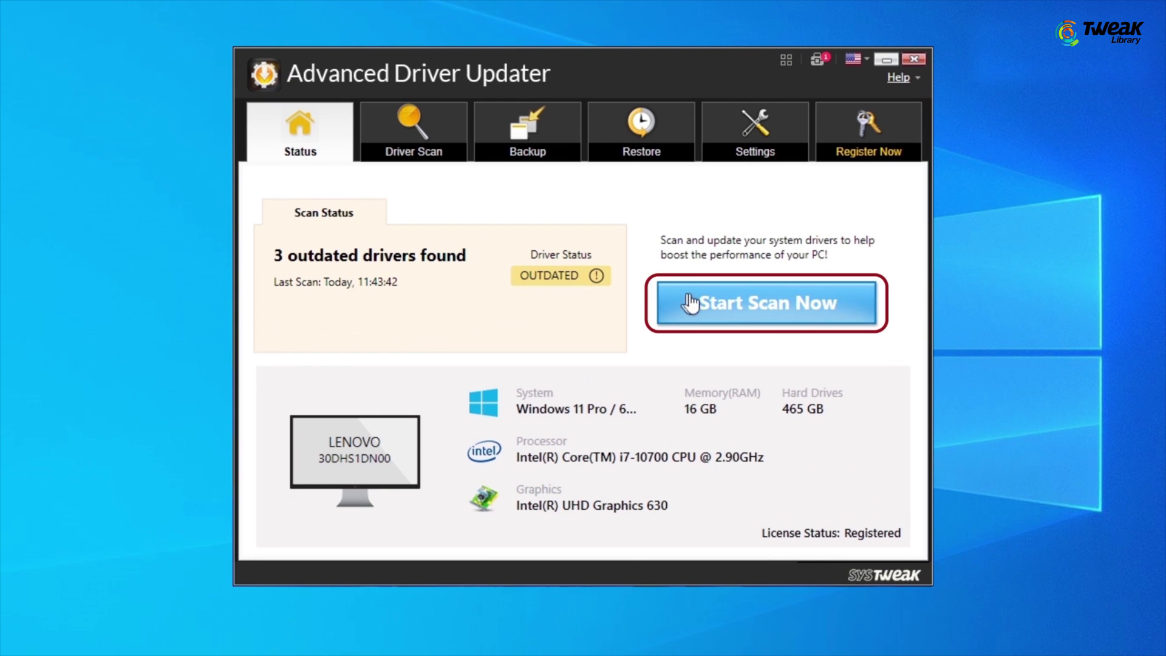
# - Scan for outdated drivers and update the Communications Port (COM1) driver
pyautogui.click(722, 304)
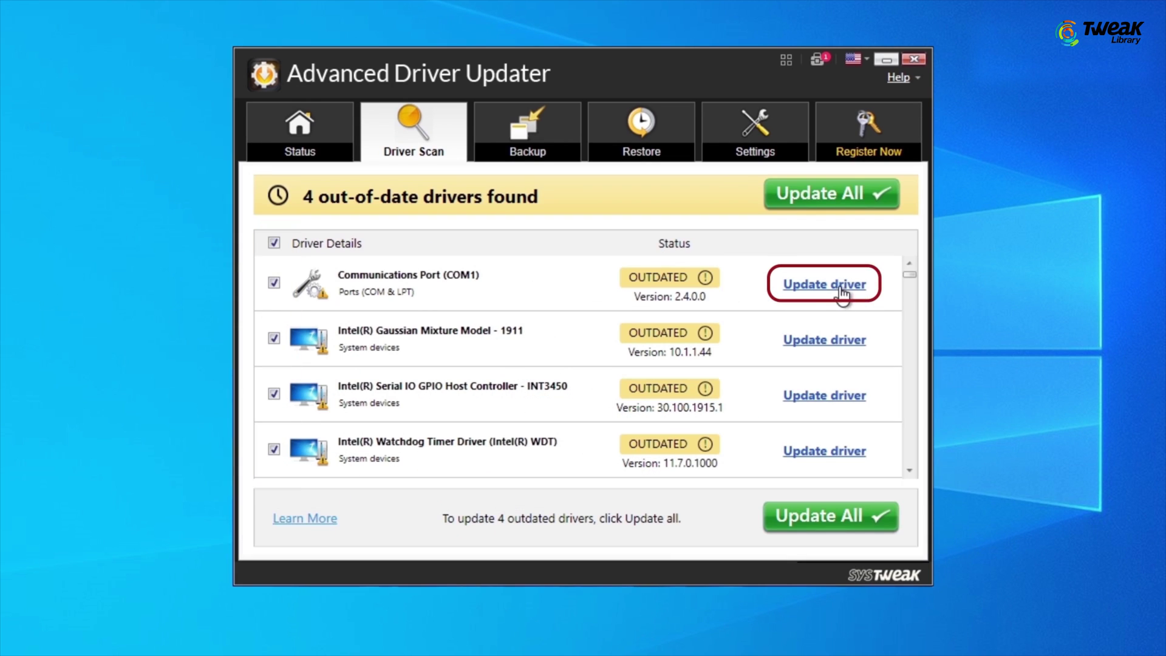
pyautogui.click(837, 290)
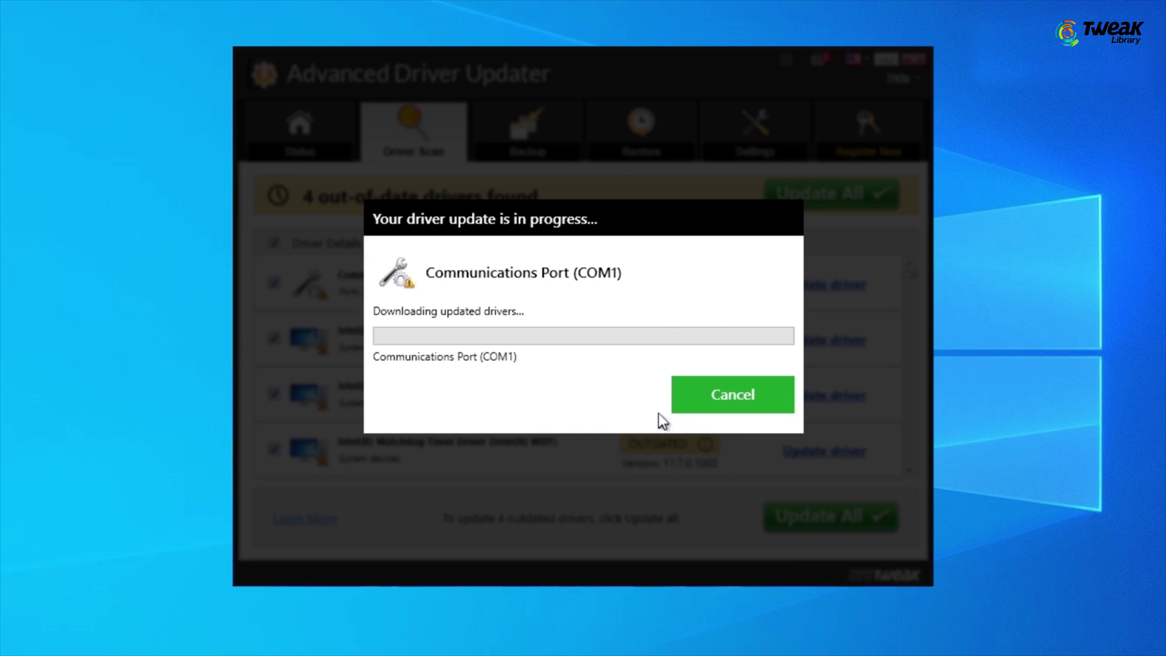